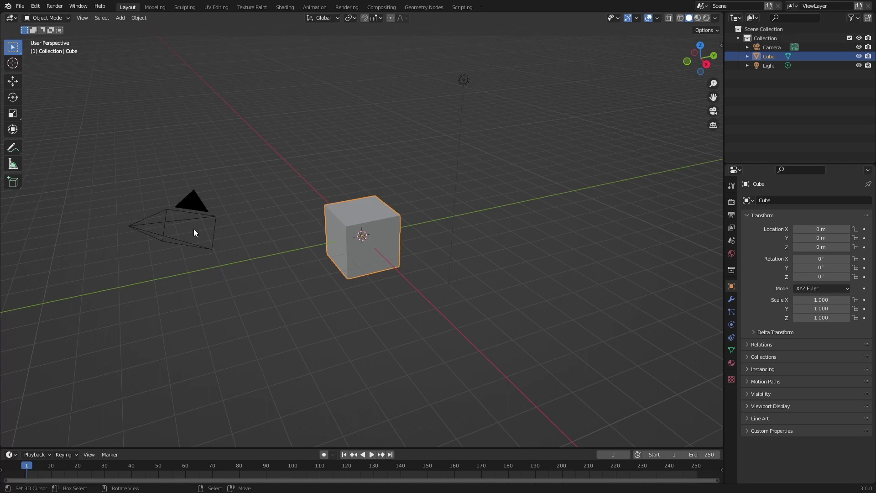
Select the camera and set its location to X 3, Y -3 with Z rotation 45°
click(193, 203)
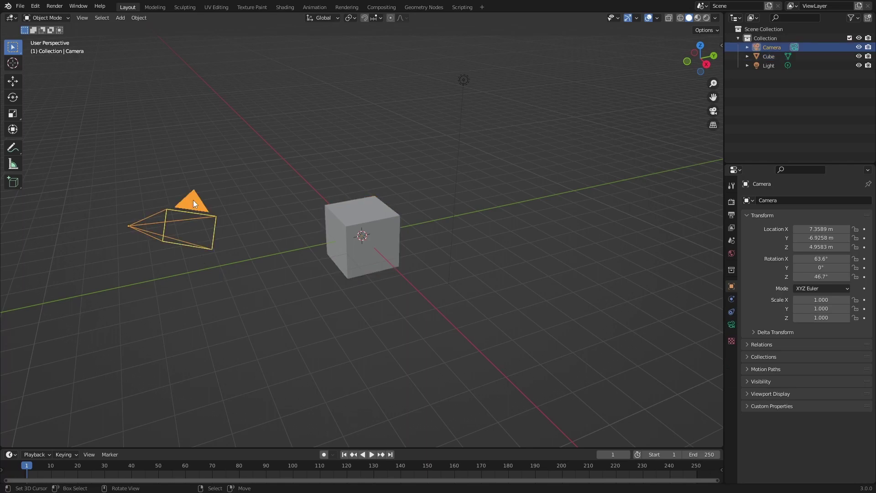
click(819, 229)
text(3)
key(Return)
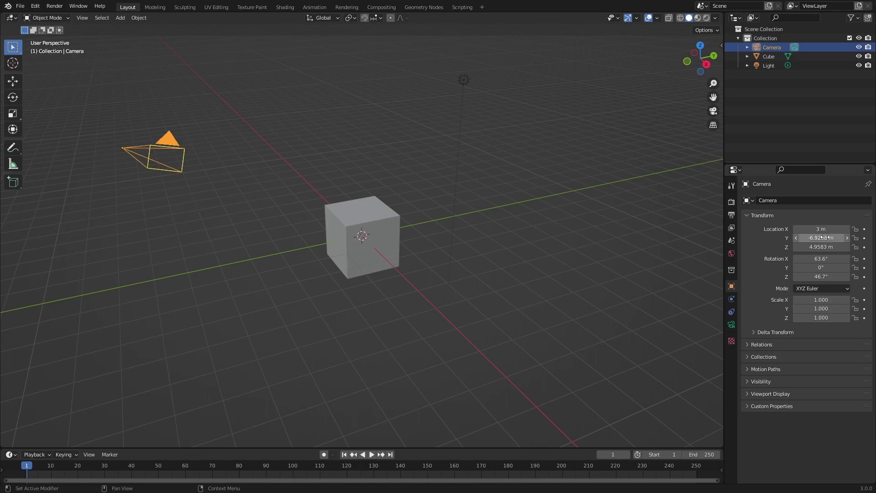
click(821, 238)
text(3)
key(Return)
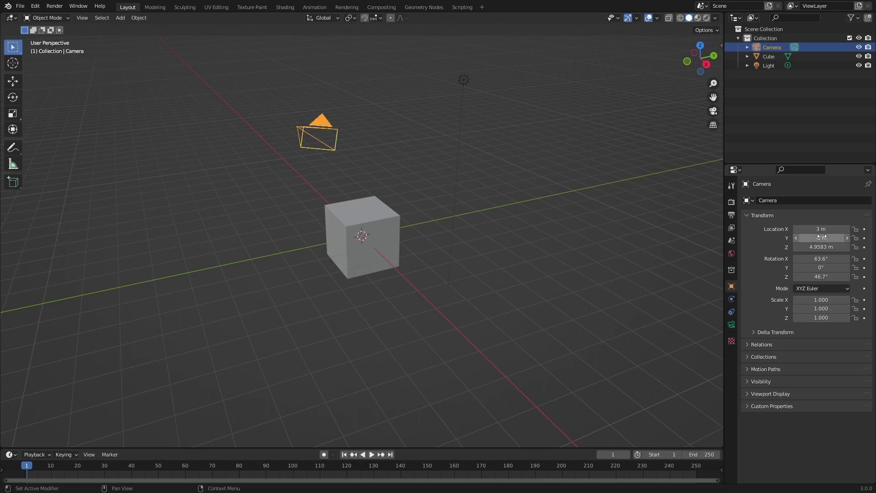
click(820, 277)
text(4)
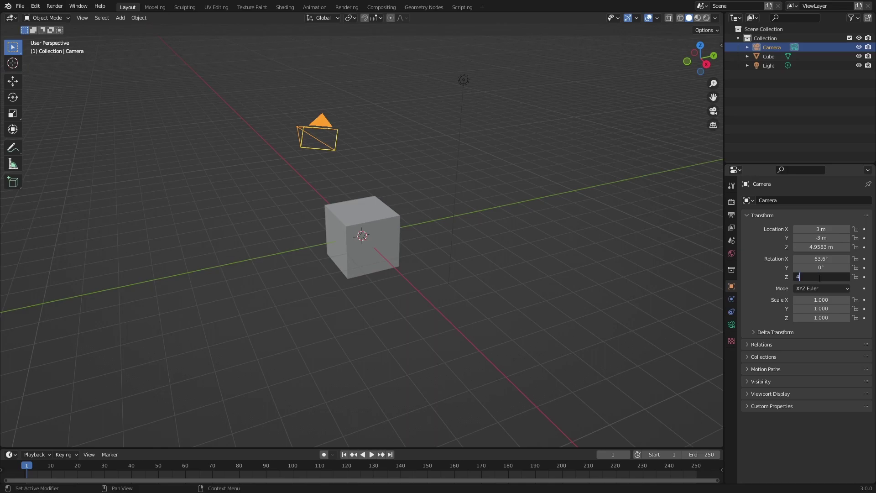
text(5)
key(Return)
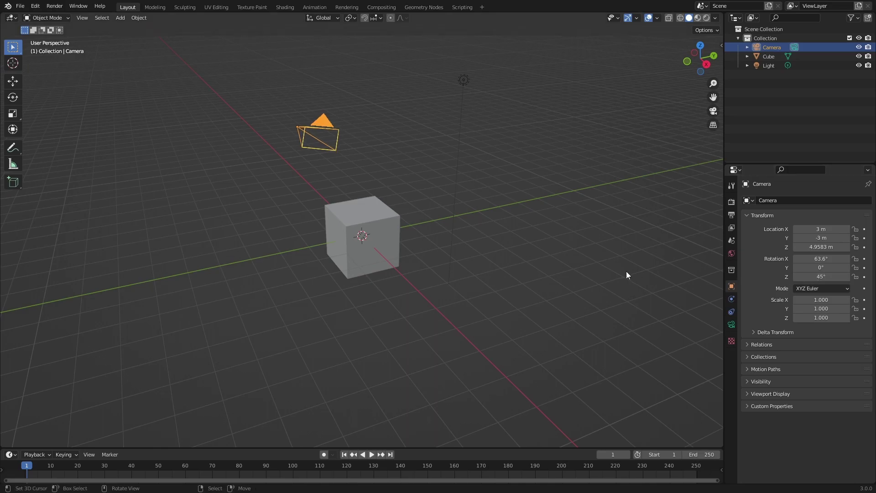
Look through the camera and set the camera's Lens Type to Orthographic
key(KP_0)
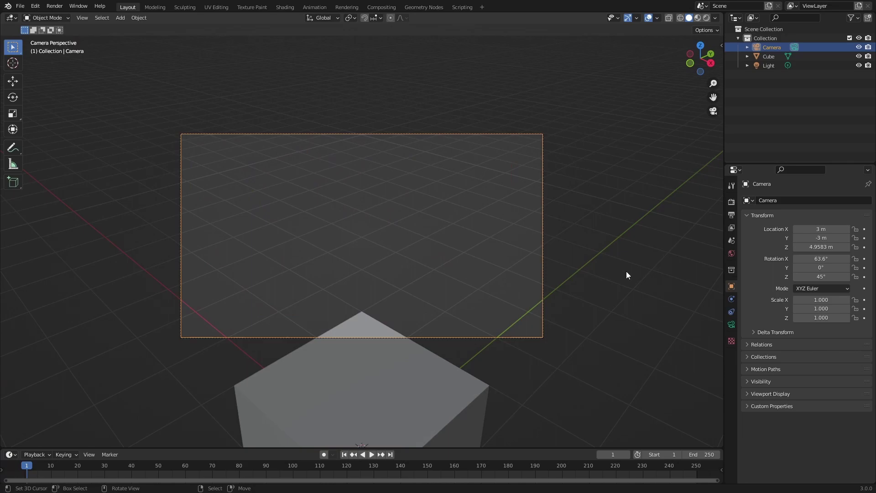
click(732, 325)
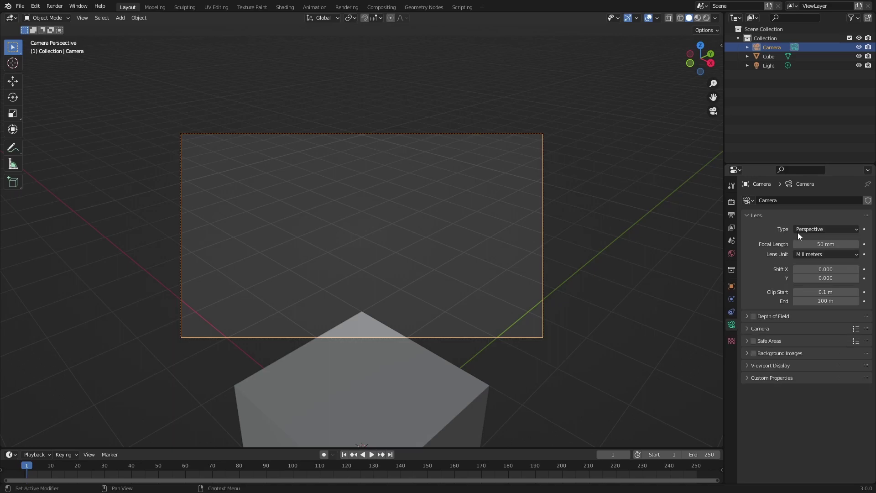
click(819, 229)
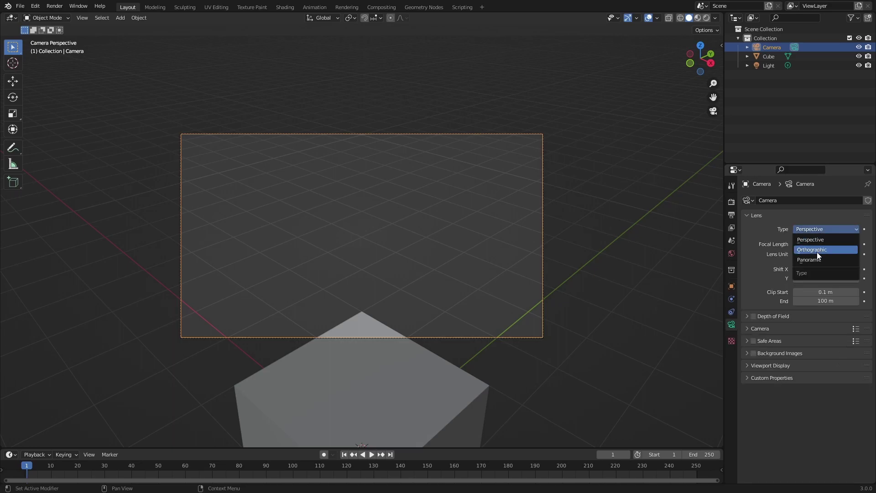
click(817, 252)
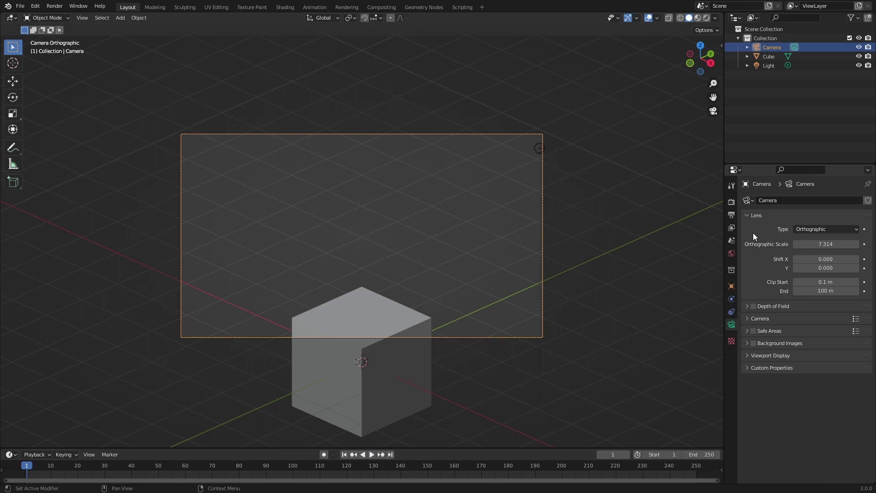
Set the render Resolution X and Y both to 1000 px in Output Properties
click(732, 214)
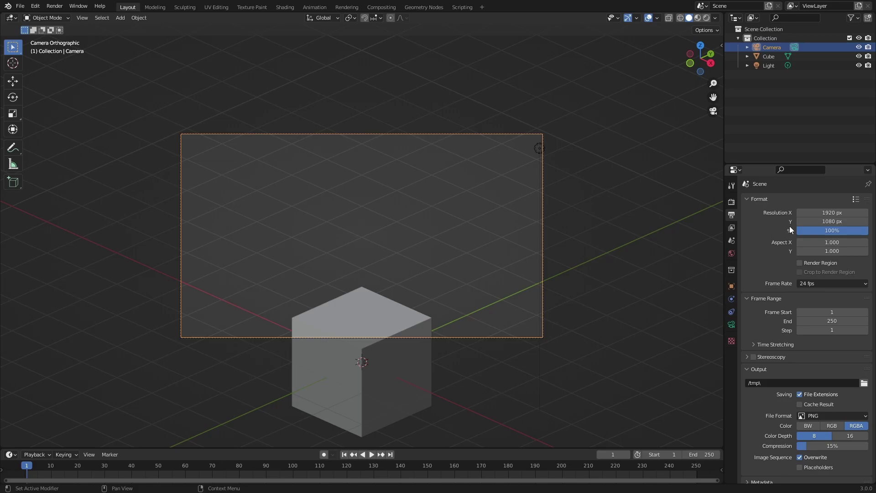
click(820, 213)
text(1000)
key(Return)
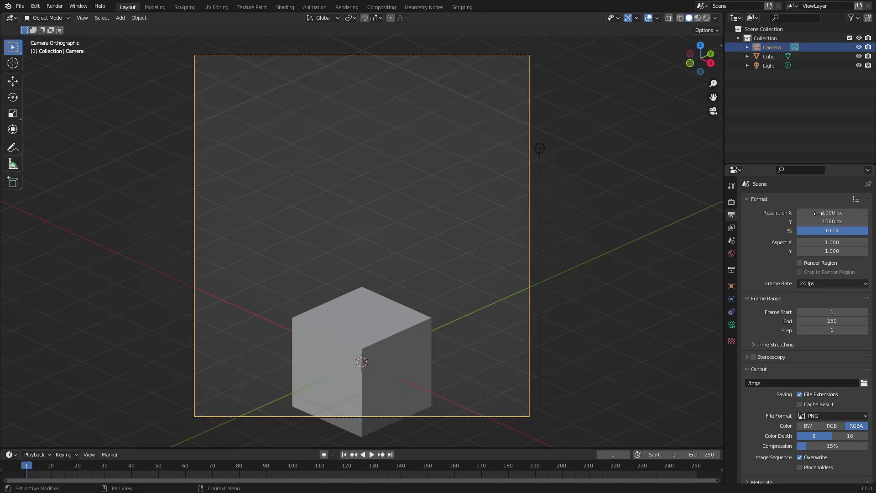
click(834, 220)
text(1000)
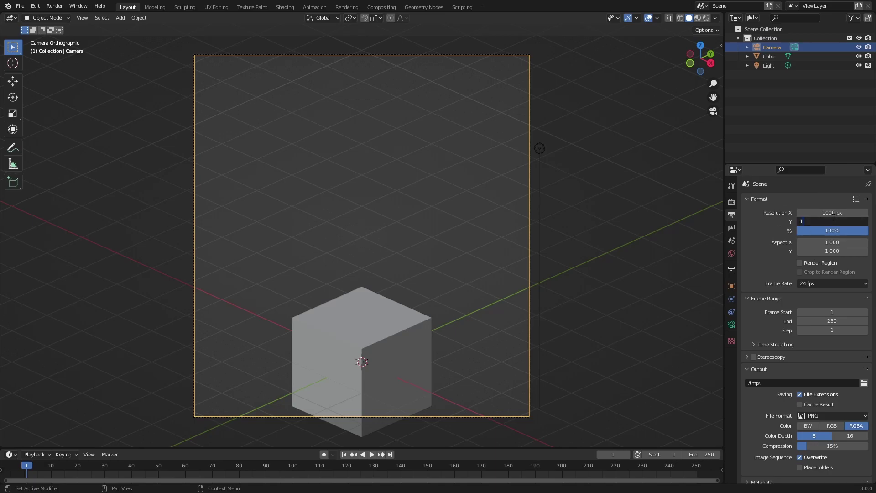
key(Return)
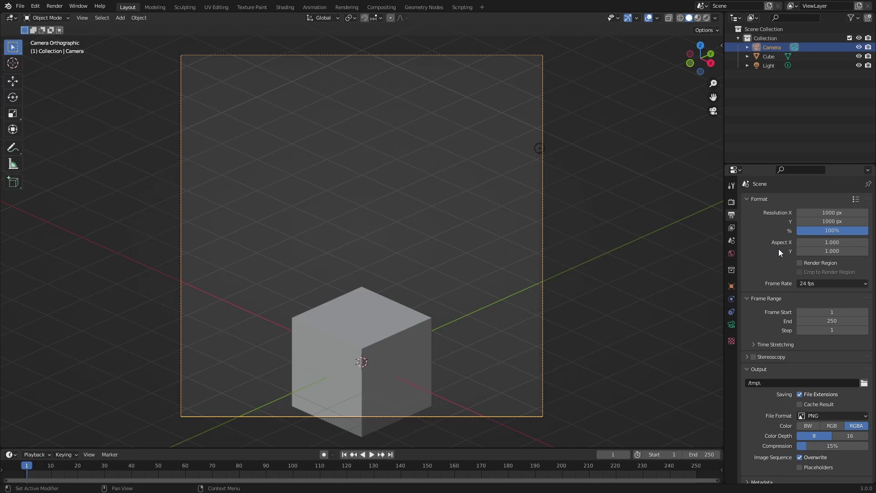
Lower the camera to Z 2.1083 m and set its Orthographic Scale to 3.314
click(732, 286)
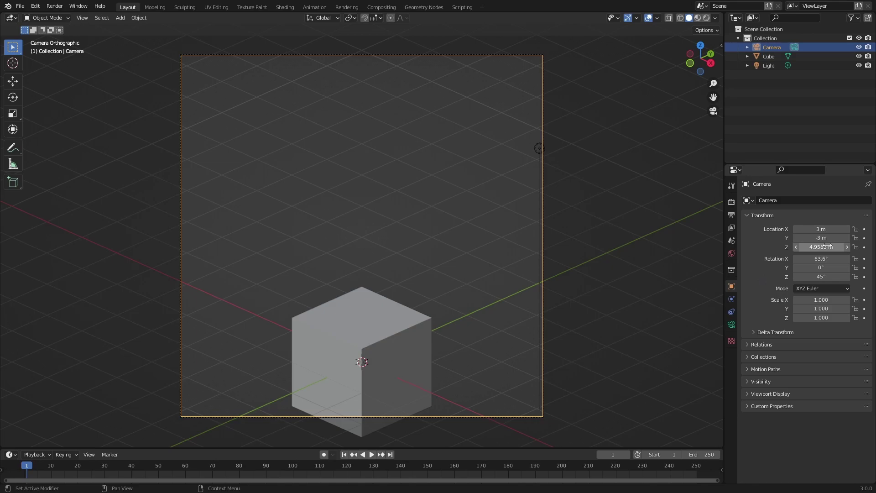
mouse_move(813, 247)
mouse_down()
mouse_move(779, 247)
mouse_move(797, 247)
mouse_up()
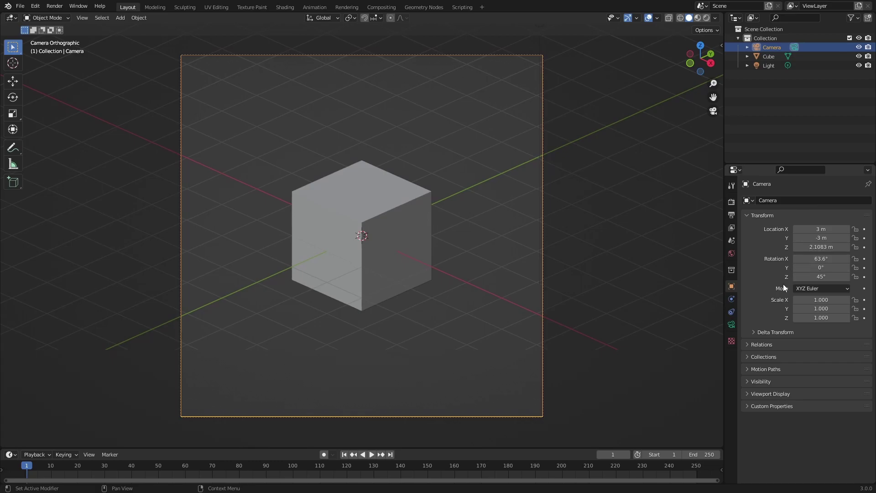
click(731, 323)
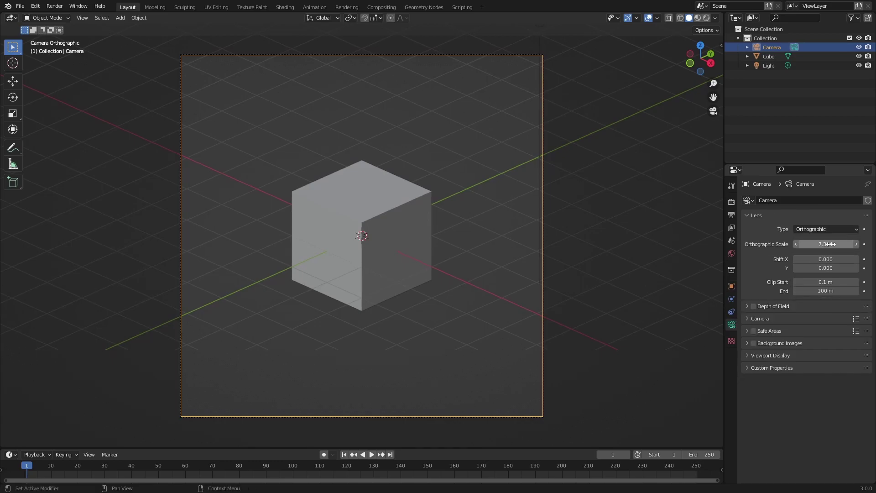
drag(818, 247, 755, 247)
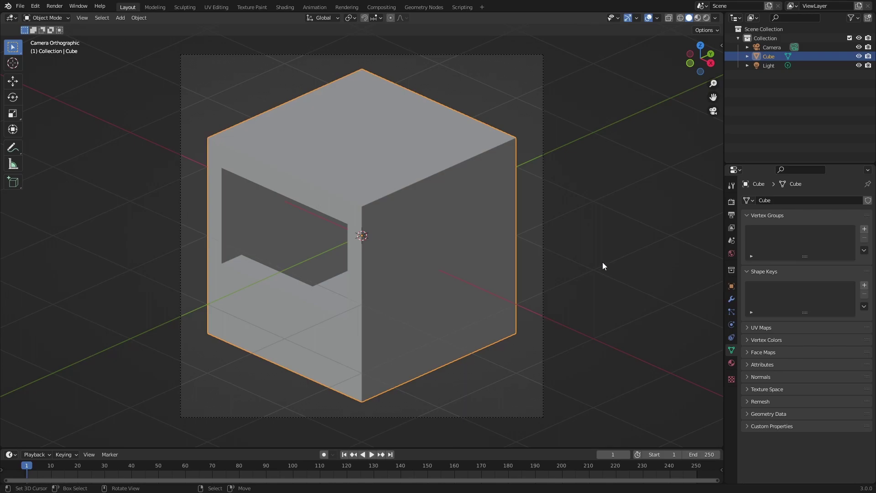
Edit the cube mesh to recess a serving window with ledge, checking front and camera views
key(Tab)
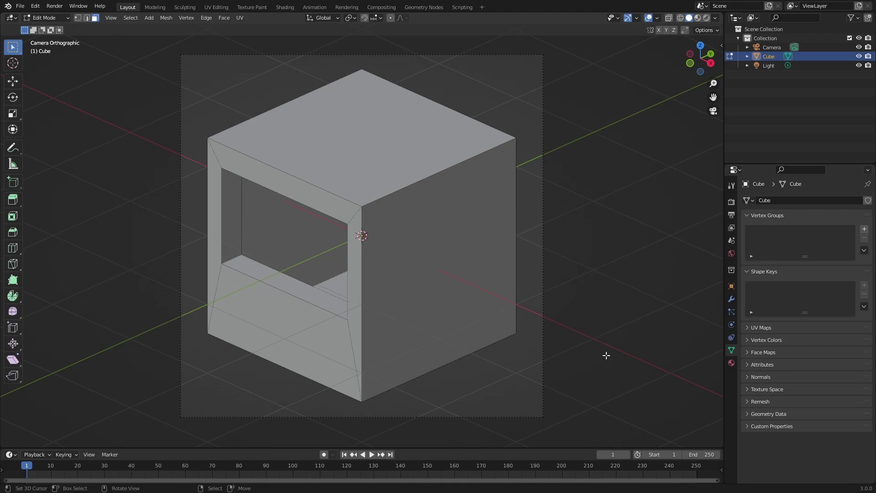
key(KP_1)
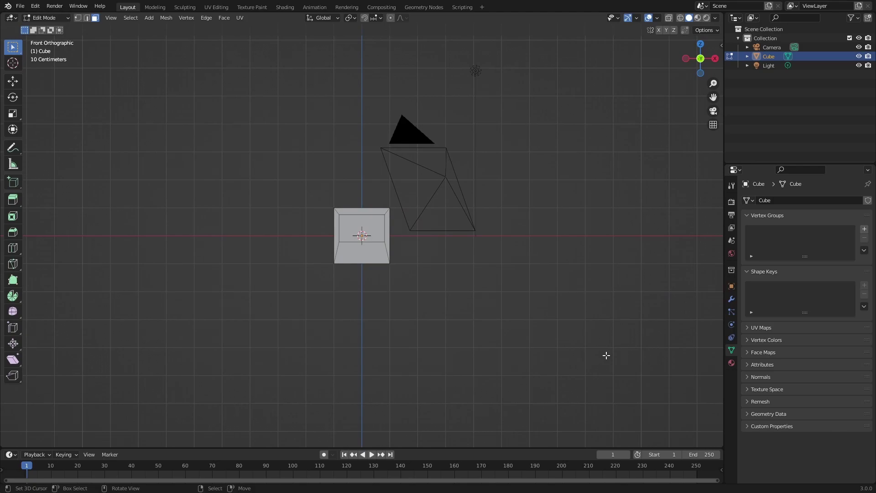
key(KP_0)
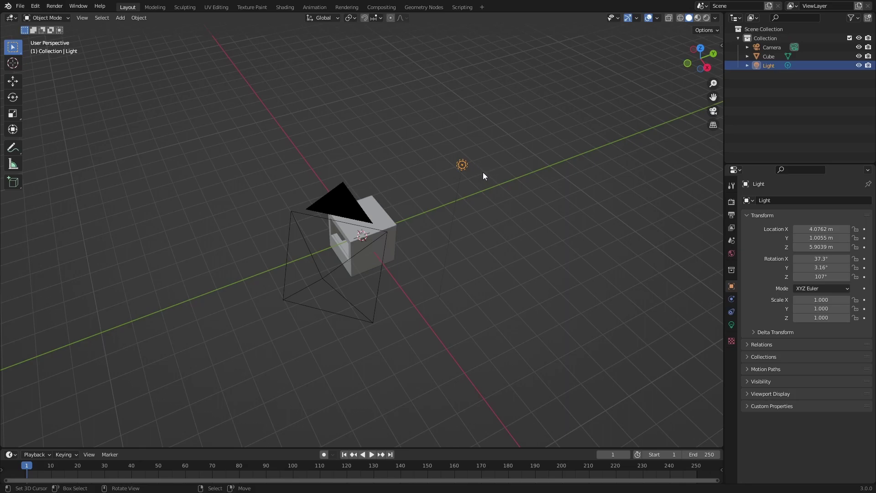
Move the light along Y to about 4.25 m and return to the camera view
key(g)
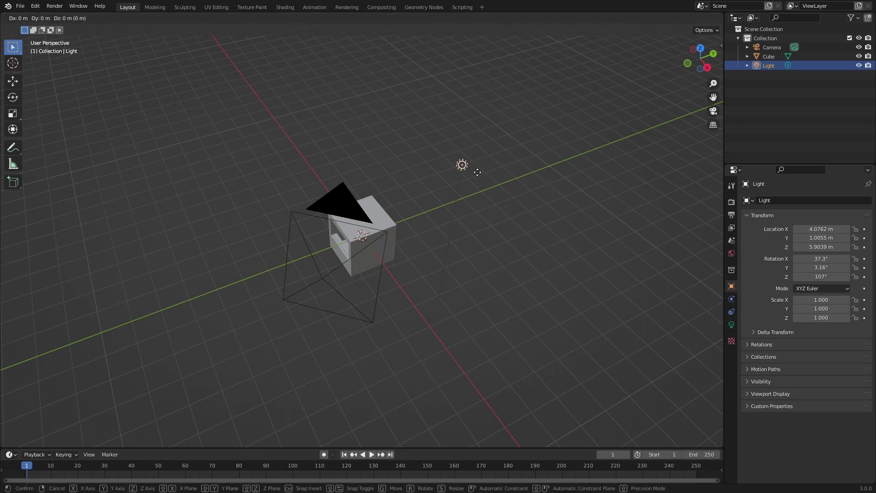
key(y)
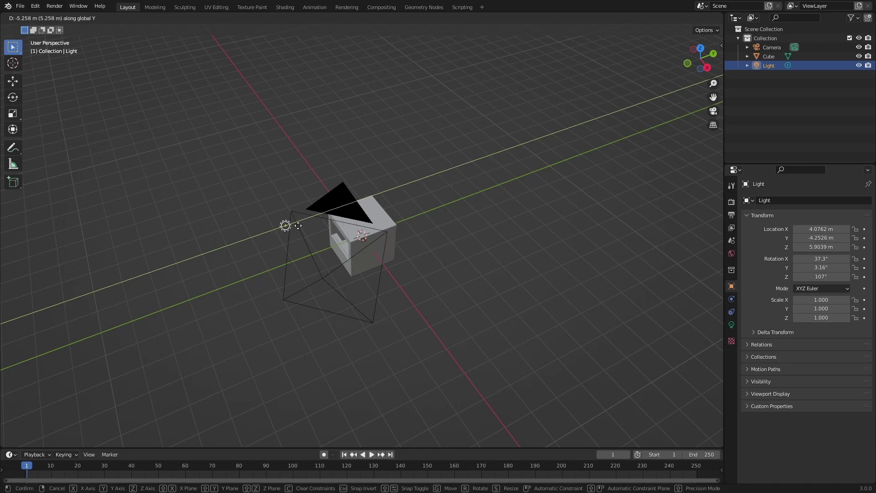
click(298, 226)
key(KP_0)
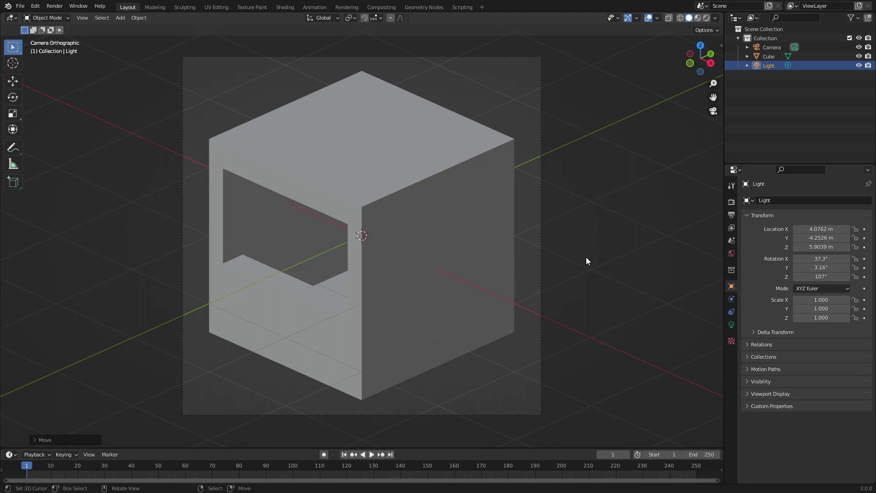
Render the camera view of the gray cube stall with F12
key(F12)
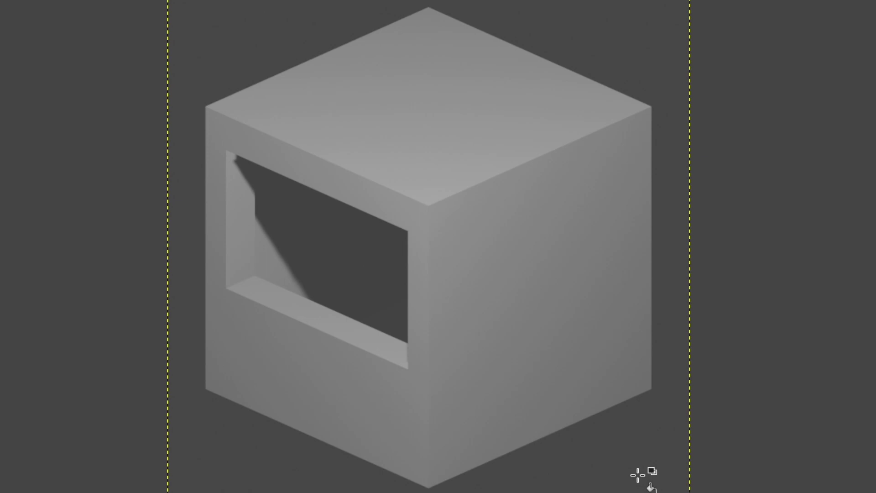
Bucket-fill the dark background around the rendered cube with white
click(638, 475)
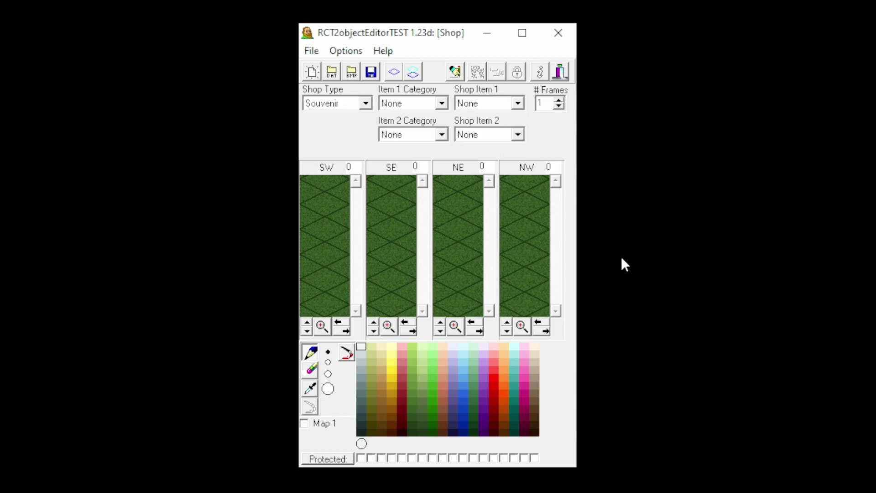
Create a new blank Shop object via File > New > Shop
click(311, 51)
mouse_move(327, 69)
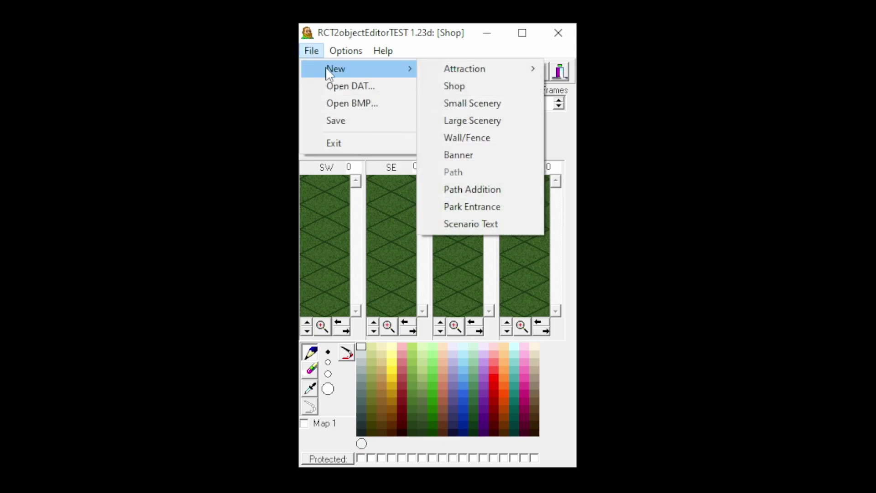
click(469, 93)
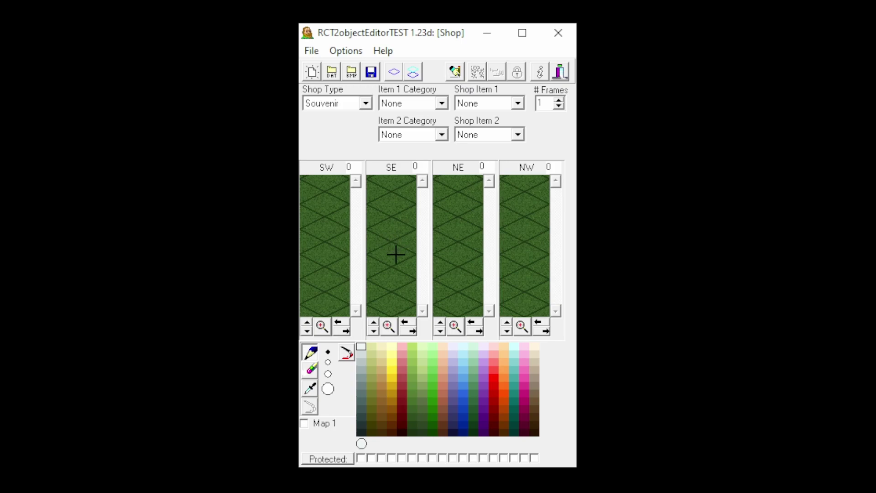
Load the cube BMP sprites into all four views and bring up the name and description texts
click(351, 72)
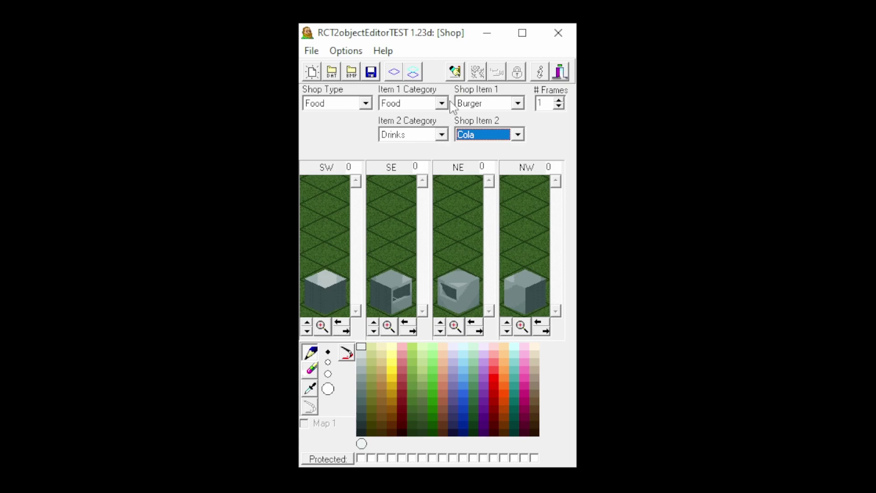
click(453, 73)
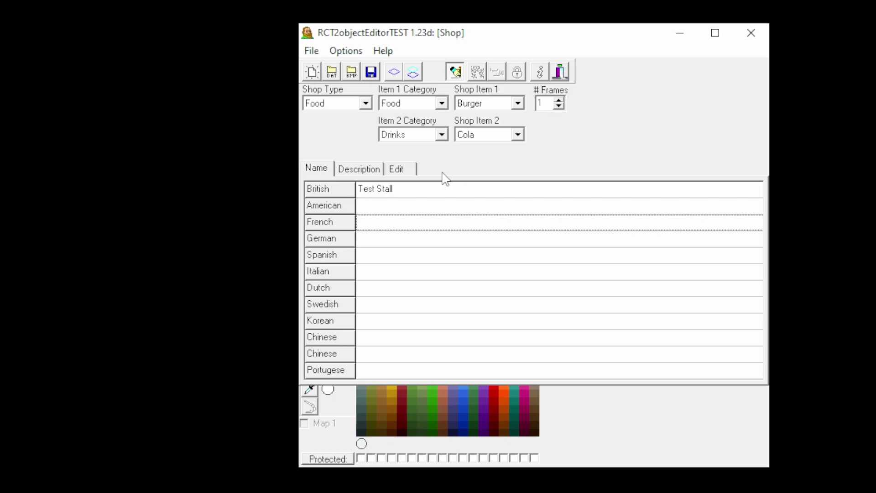
Copy the British 'Test Stall' name into every other language, then confirm it on the Name tab
click(359, 169)
click(397, 169)
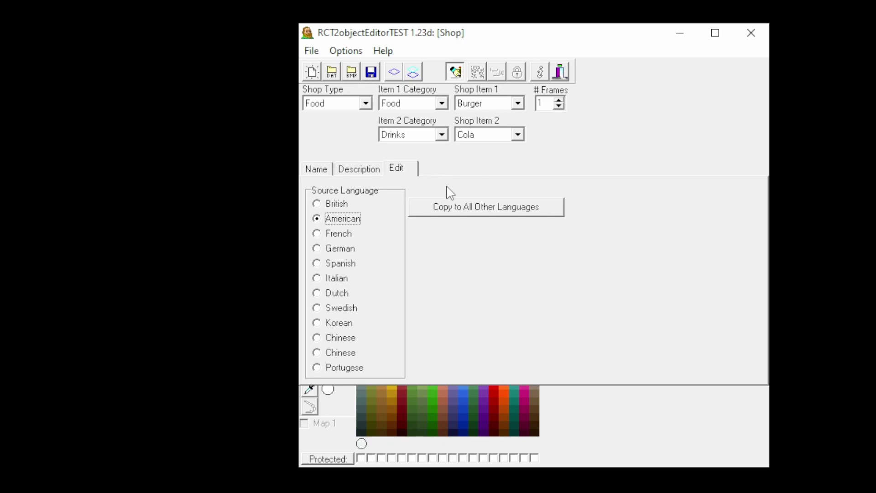
click(329, 204)
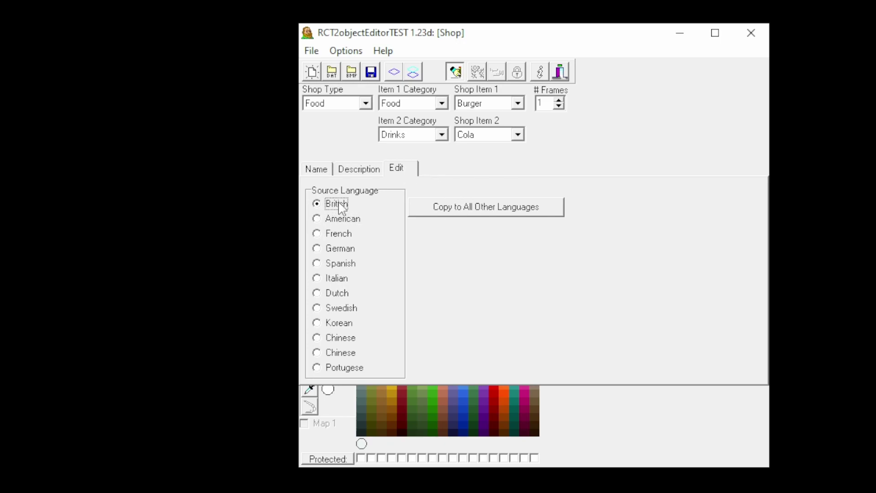
click(482, 209)
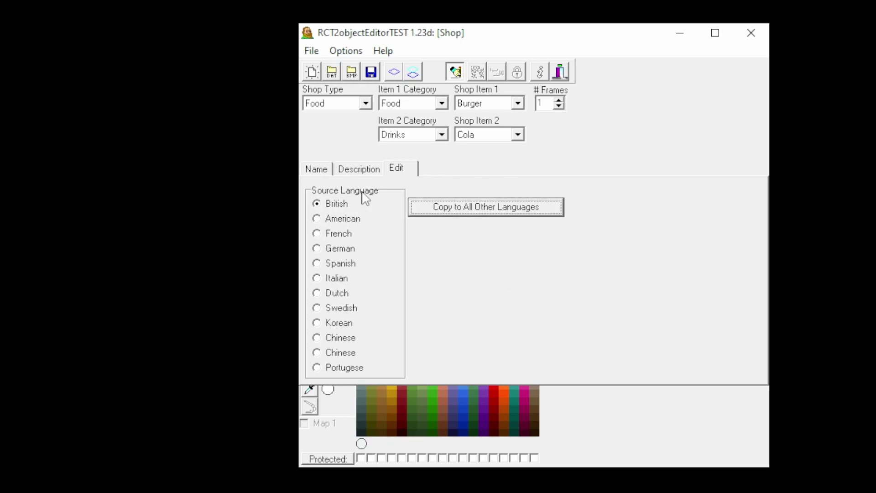
click(324, 170)
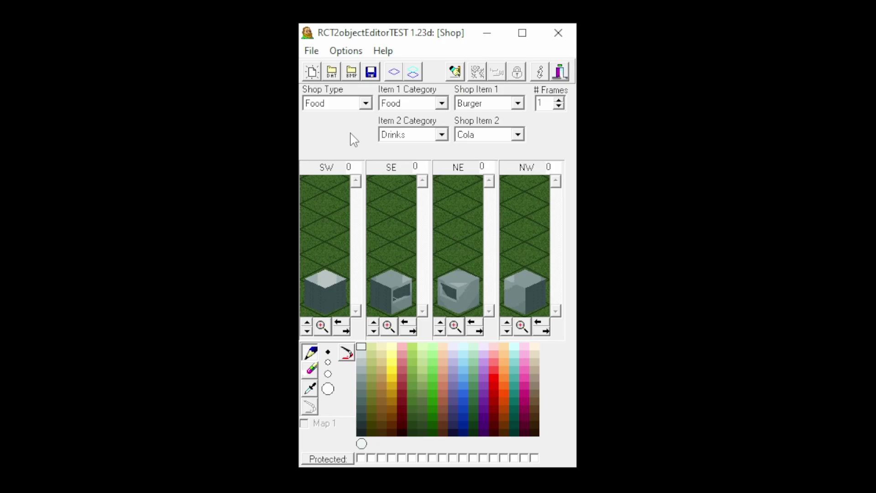
Save the Test Stall shop object from the File menu
click(312, 51)
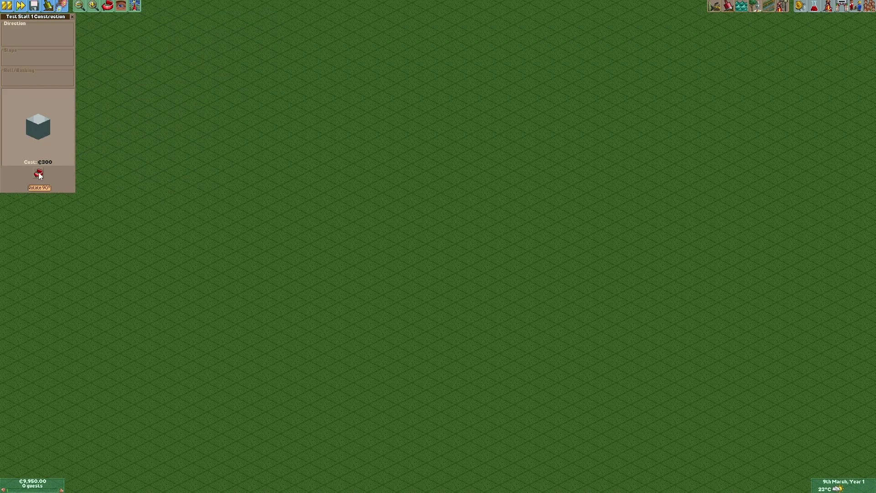
Build the Test Stall on the grass for €300, close its window and zoom in
click(338, 203)
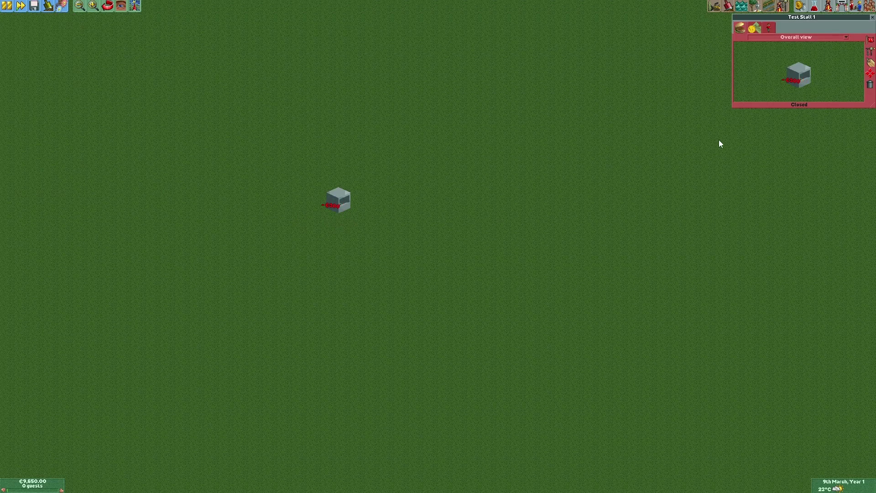
key(BackSpace)
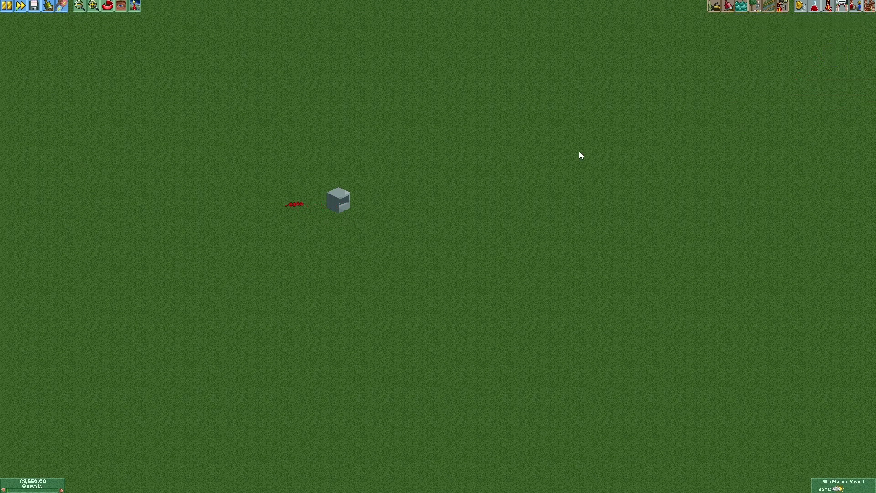
scroll(317, 183, up, 2)
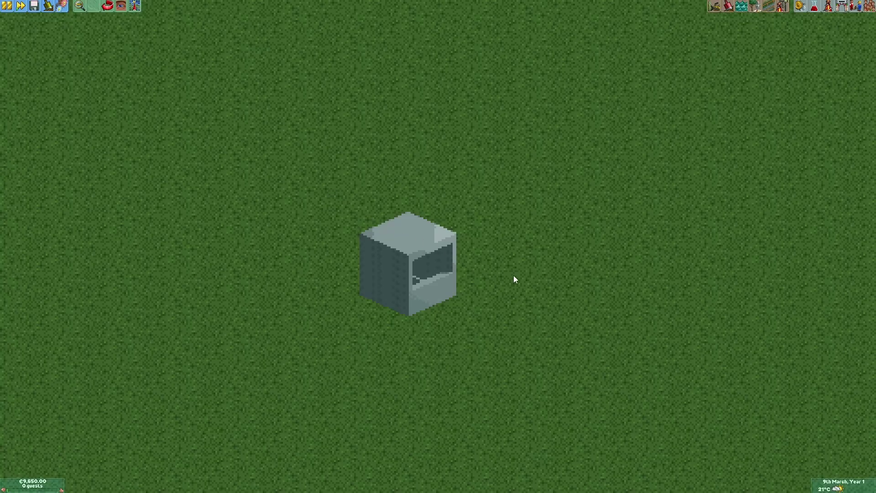
Rotate the park view clockwise around the stall to inspect each side
click(107, 5)
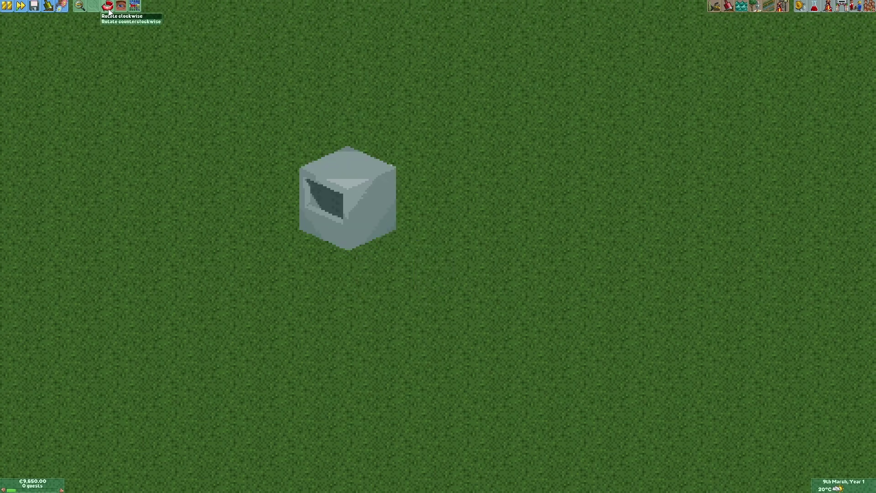
click(108, 5)
click(108, 7)
click(108, 6)
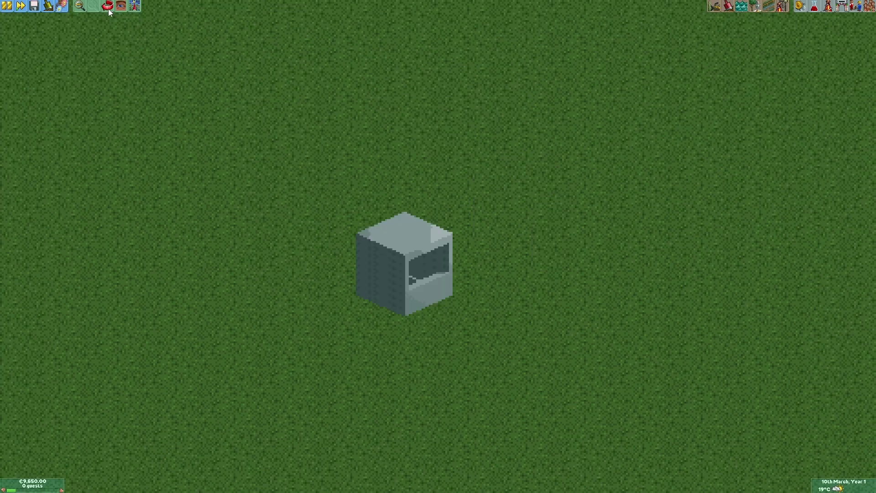